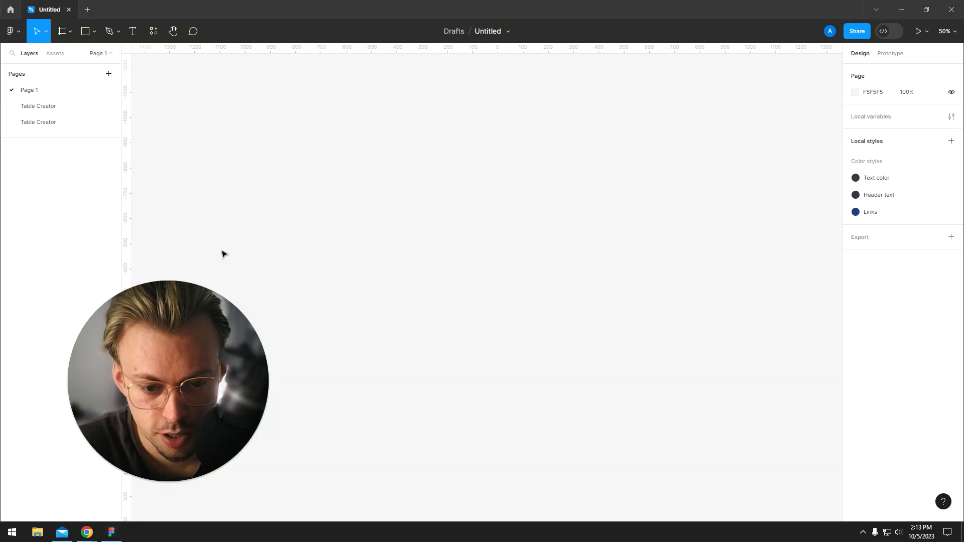
Open the shape tools list in the toolbar to get the Rectangle tool
click(94, 33)
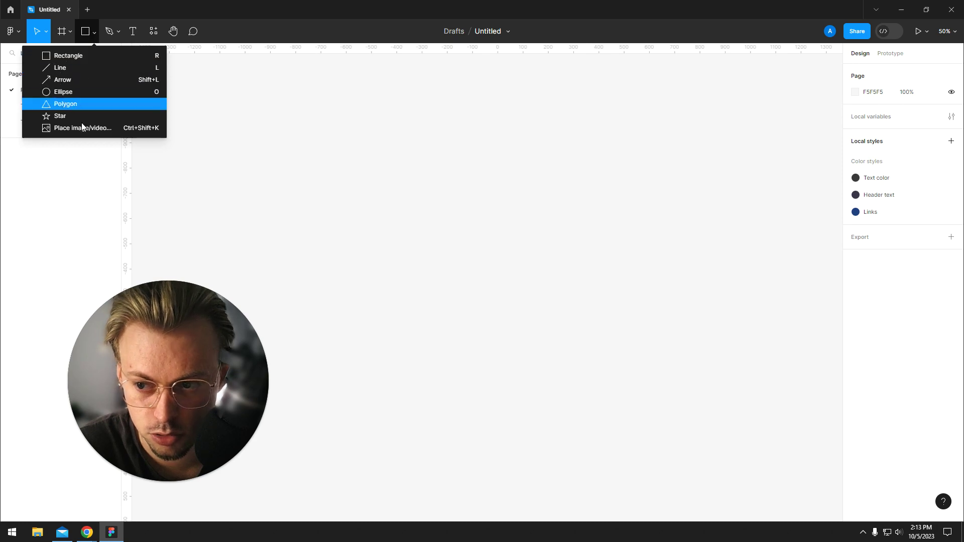
Draw a rectangle near the top and Shift-constrain it into a 474.9 square
click(82, 57)
drag(256, 110, 563, 222)
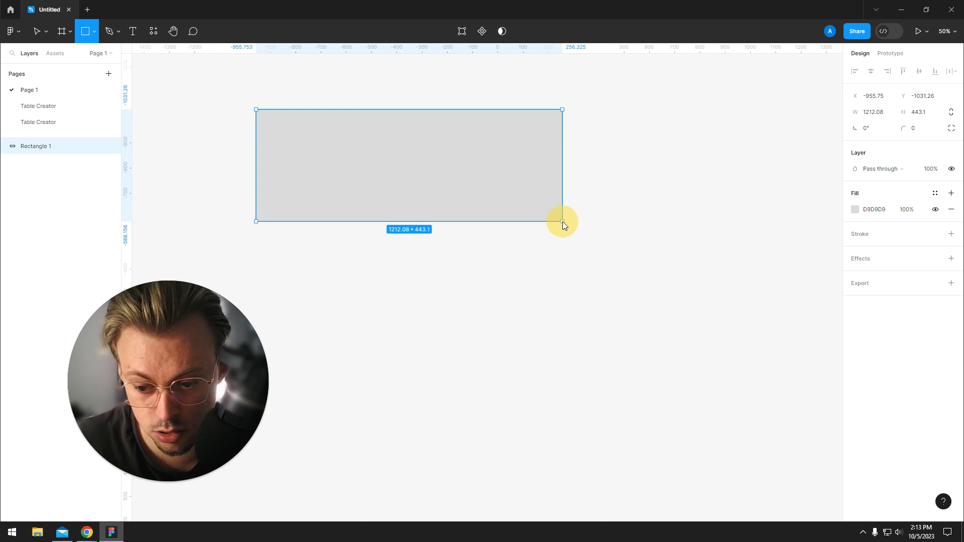
key(shift)
drag(563, 221, 371, 126)
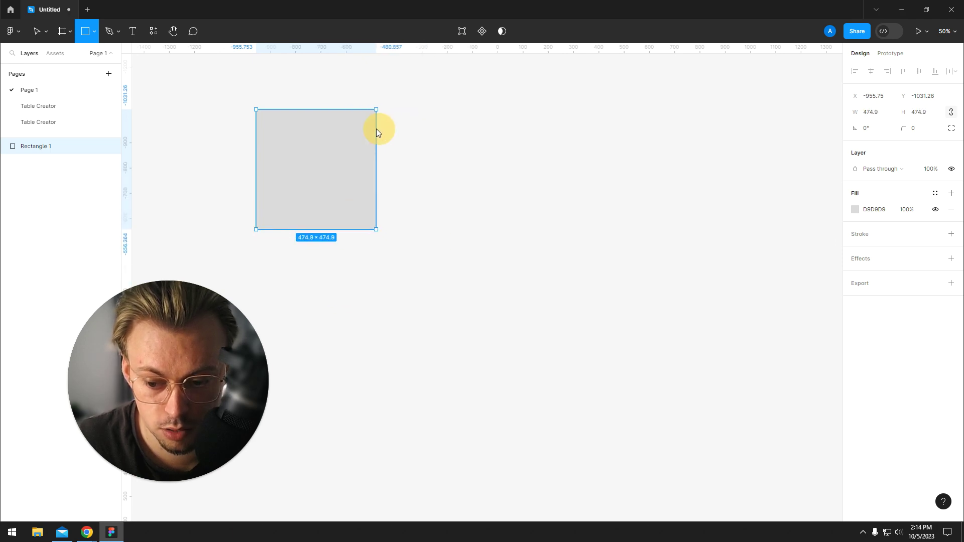
click(518, 138)
Round the square's corners to 55 and give the bottom-right corner a 99 radius
scroll(517, 150, up, 2)
click(468, 158)
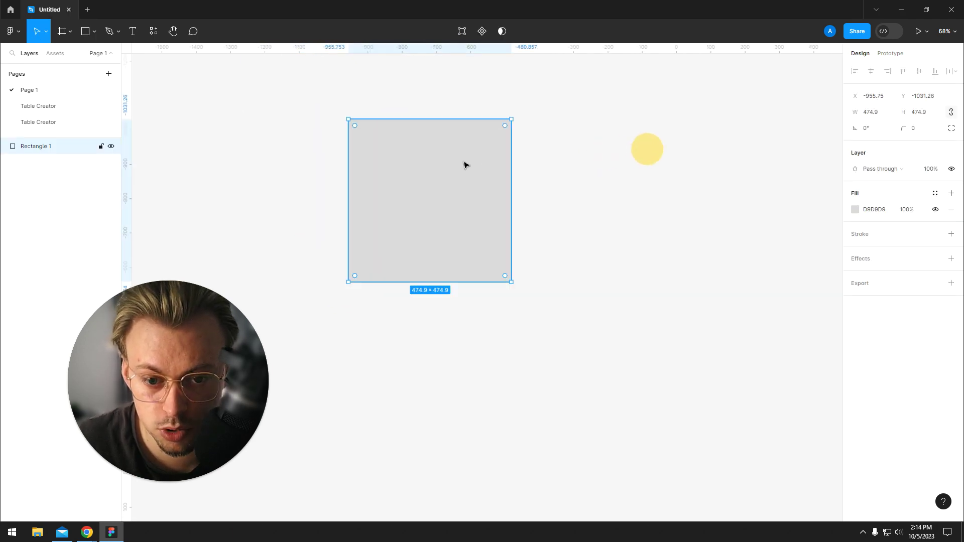
drag(505, 130, 460, 193)
key(ctrl+z)
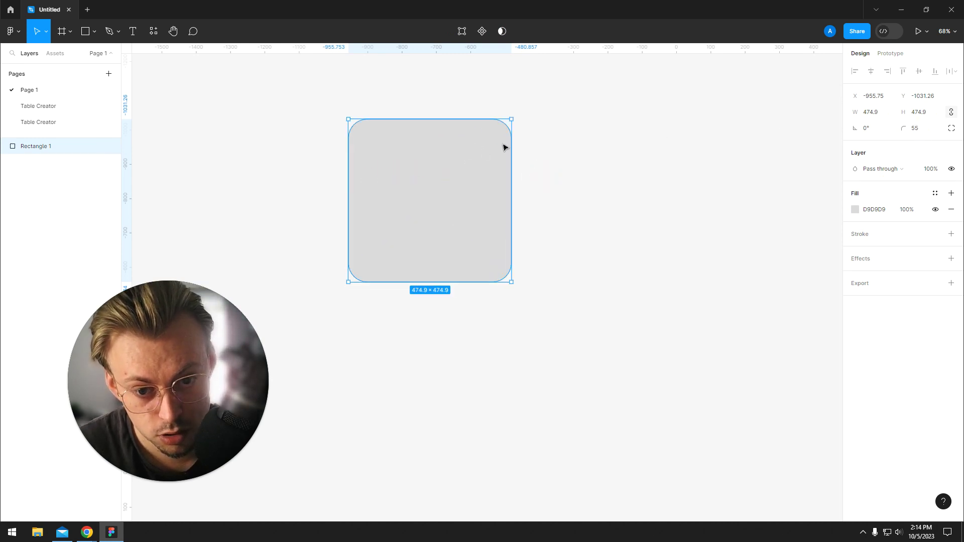
click(952, 129)
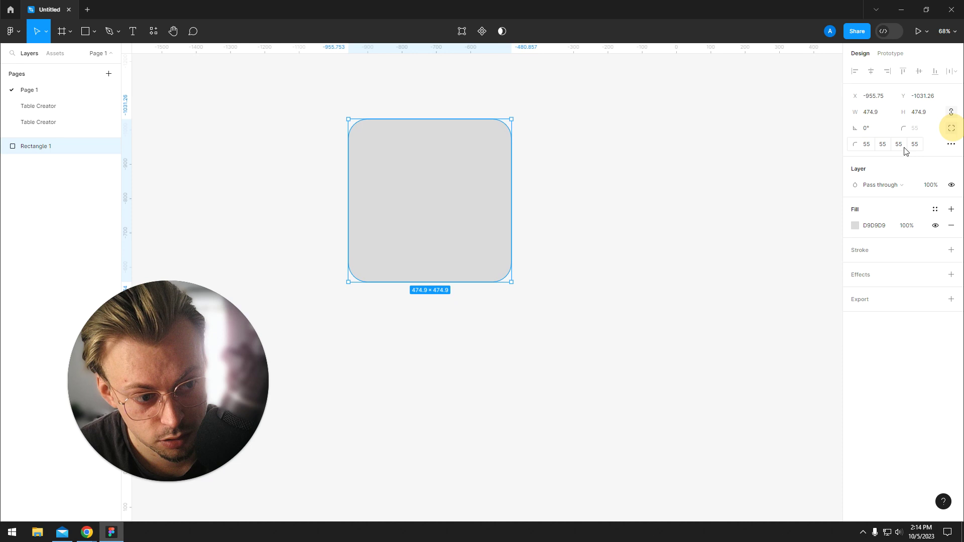
click(899, 145)
text(99)
key(Return)
mouse_move(476, 247)
mouse_down()
mouse_move(439, 215)
mouse_move(508, 265)
mouse_move(486, 243)
mouse_up()
key(Escape)
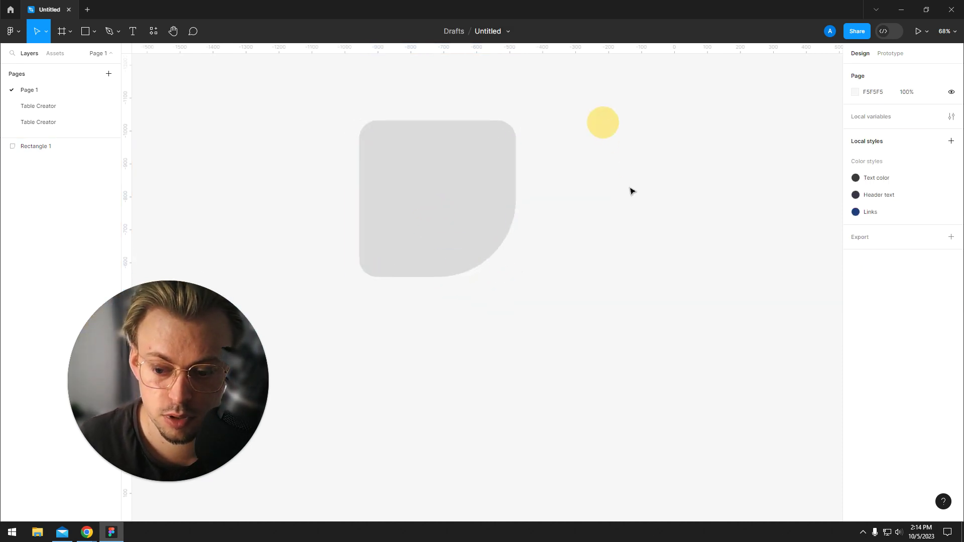
click(378, 237)
Delete the rounded square and draw a horizontal line across the canvas
key(Delete)
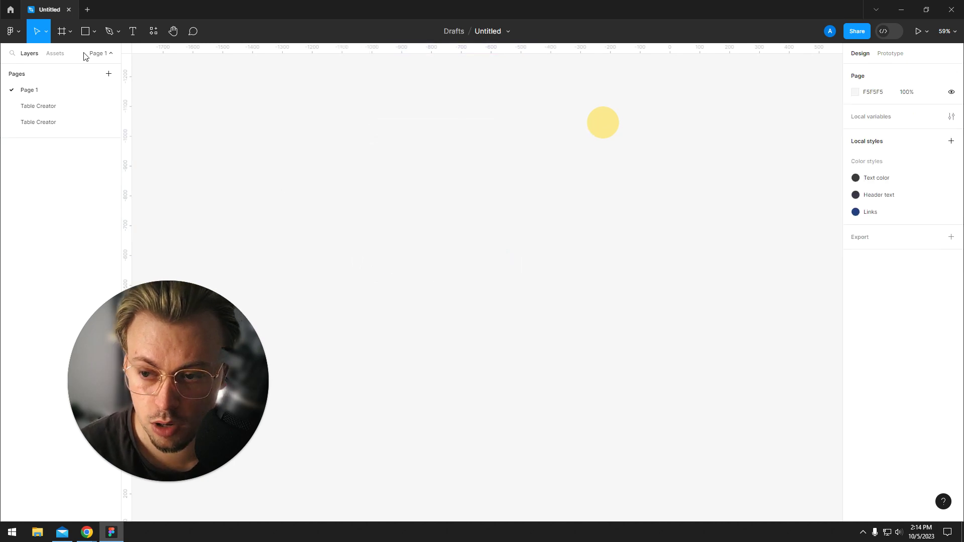
key(p)
click(94, 31)
click(84, 69)
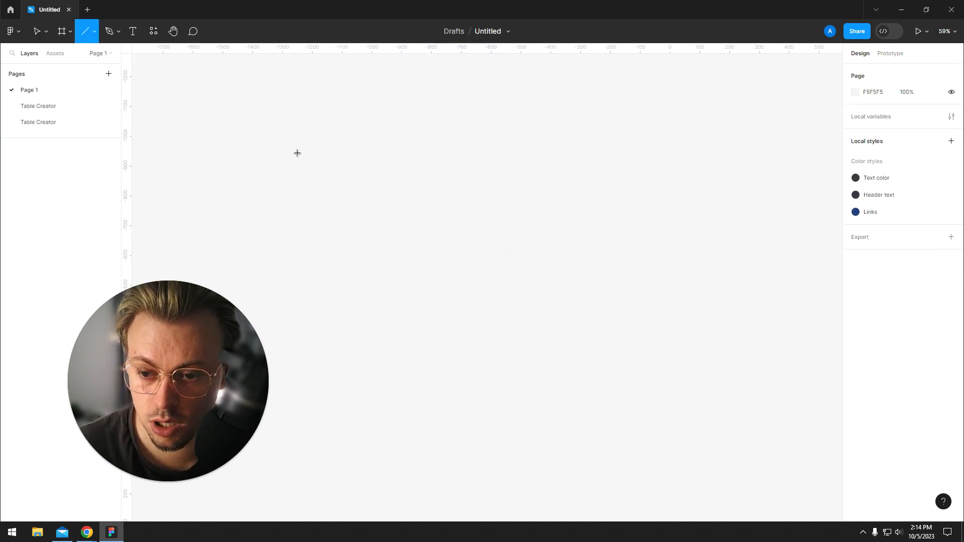
drag(299, 152, 695, 151)
click(566, 213)
click(594, 153)
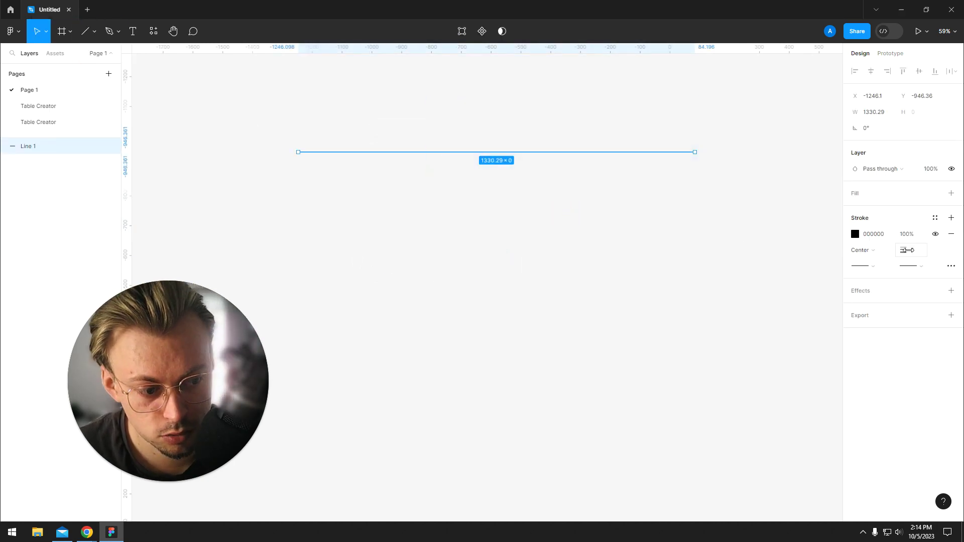
Give the line a circle-arrow end, reversed-triangle start, and a dashed stroke with new cap and join
click(916, 270)
click(884, 315)
click(873, 266)
click(880, 302)
click(948, 269)
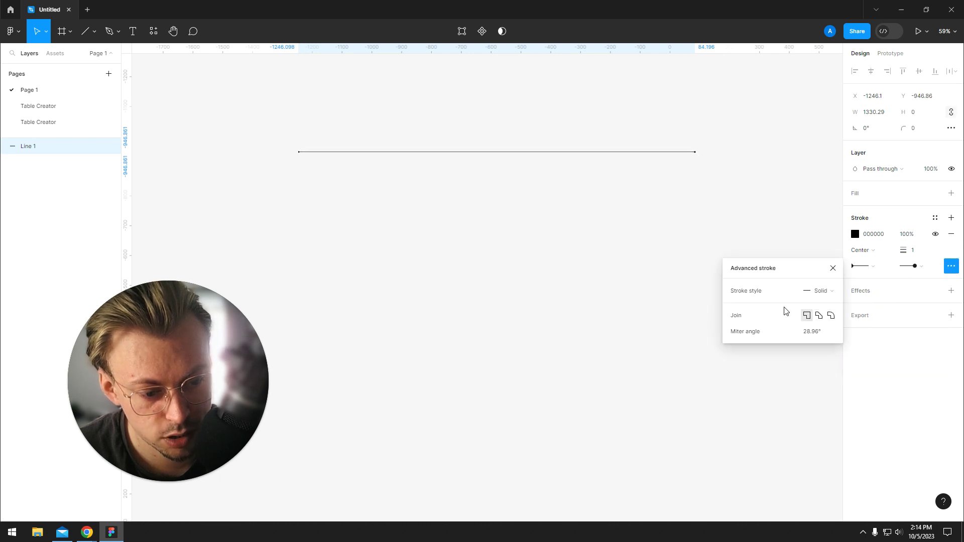
click(820, 291)
click(824, 305)
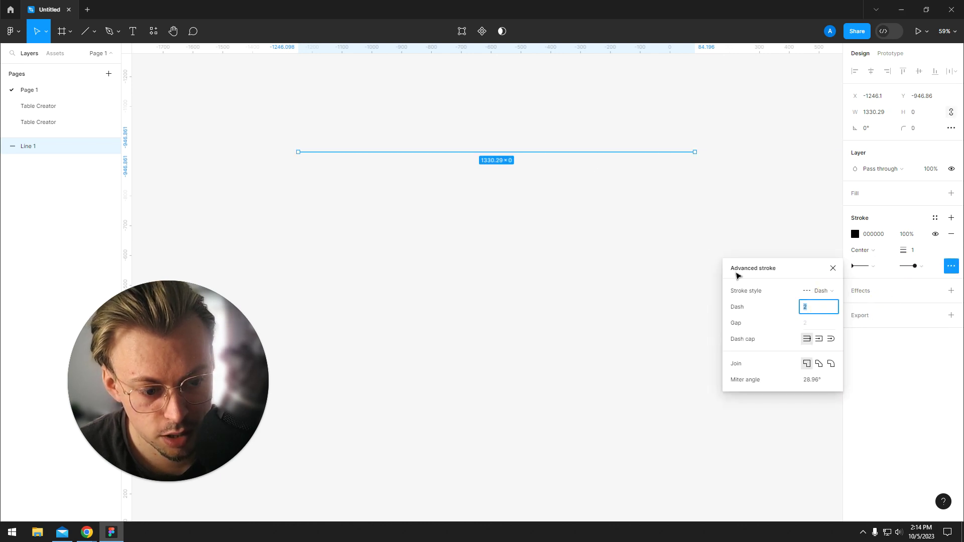
click(819, 339)
click(819, 363)
click(575, 200)
Delete the line, then draw a horizontal arrow and delete it too
drag(742, 116, 300, 221)
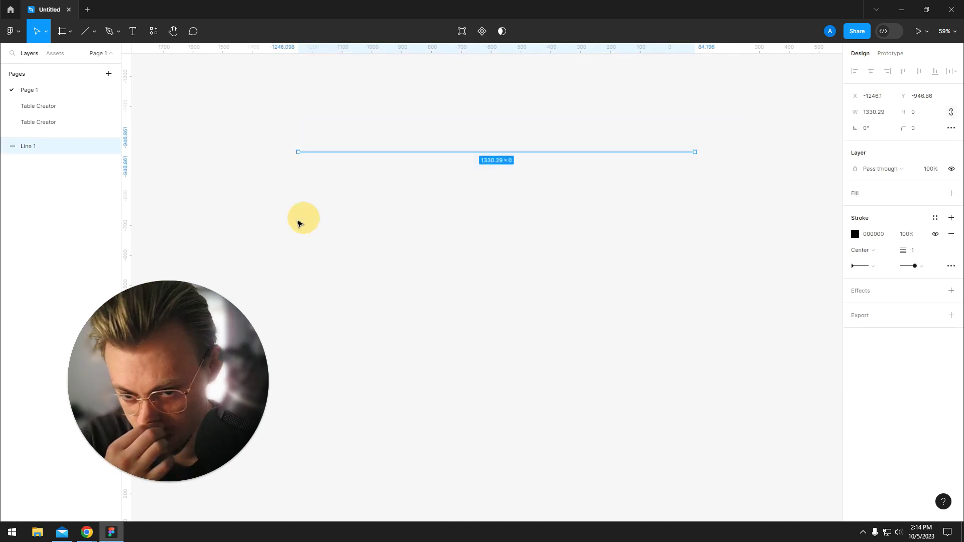
key(Delete)
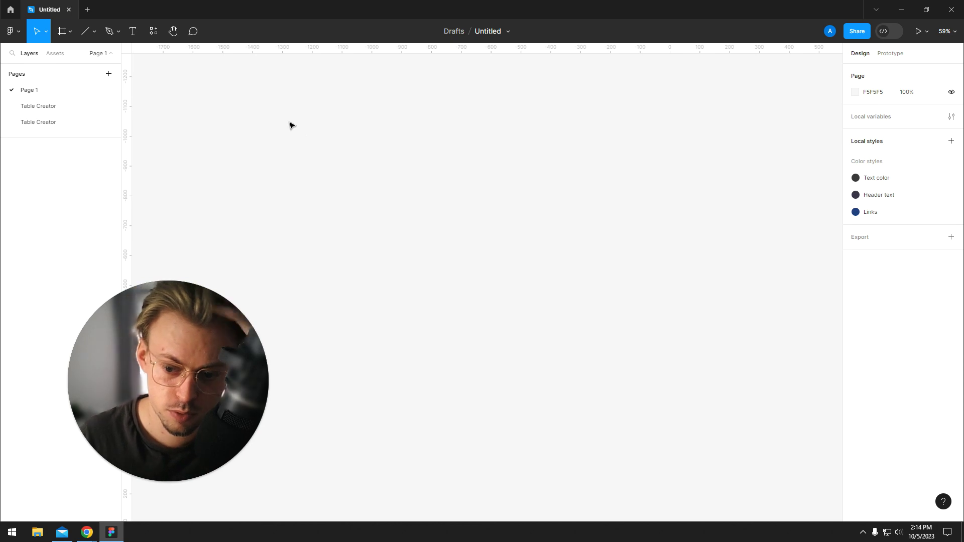
click(94, 31)
click(89, 82)
drag(251, 138, 616, 138)
click(665, 148)
drag(684, 101, 228, 195)
key(Delete)
Draw a large 783.02 circle with the Ellipse tool
click(94, 31)
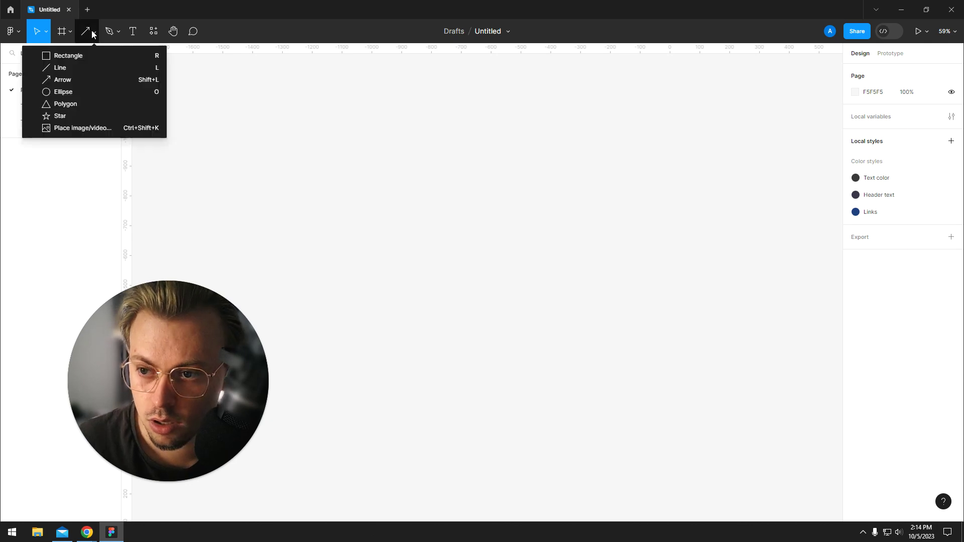
click(92, 91)
mouse_move(338, 119)
mouse_down()
mouse_move(472, 234)
mouse_move(571, 353)
mouse_up()
click(643, 263)
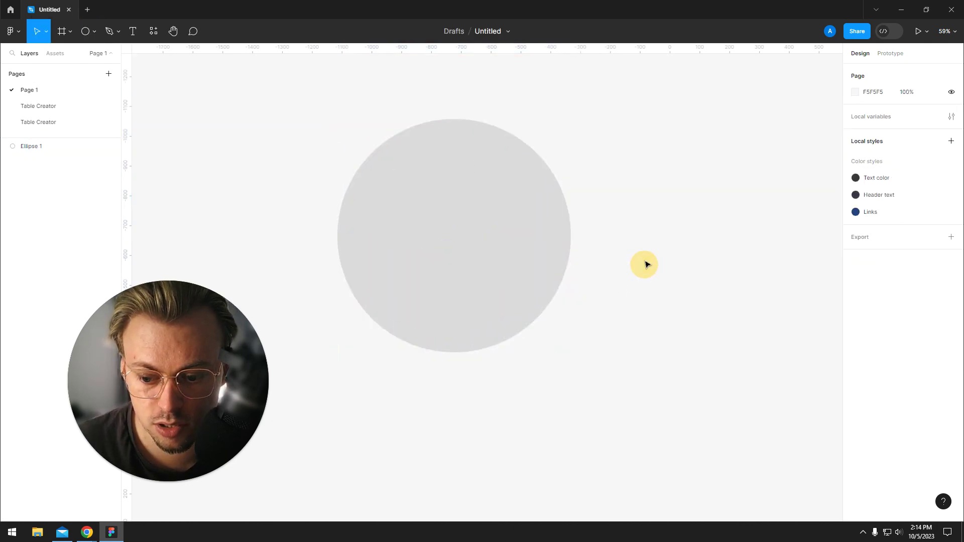
scroll(695, 261, left, 2)
click(563, 252)
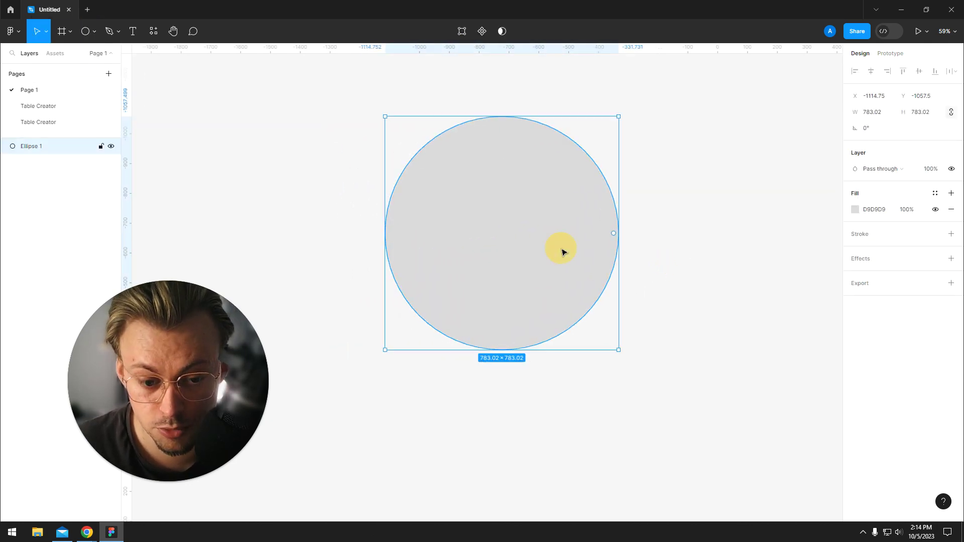
Turn the circle into a ring arc: start 18°, sweep -54.94%, ratio 52.97%
drag(613, 234, 435, 280)
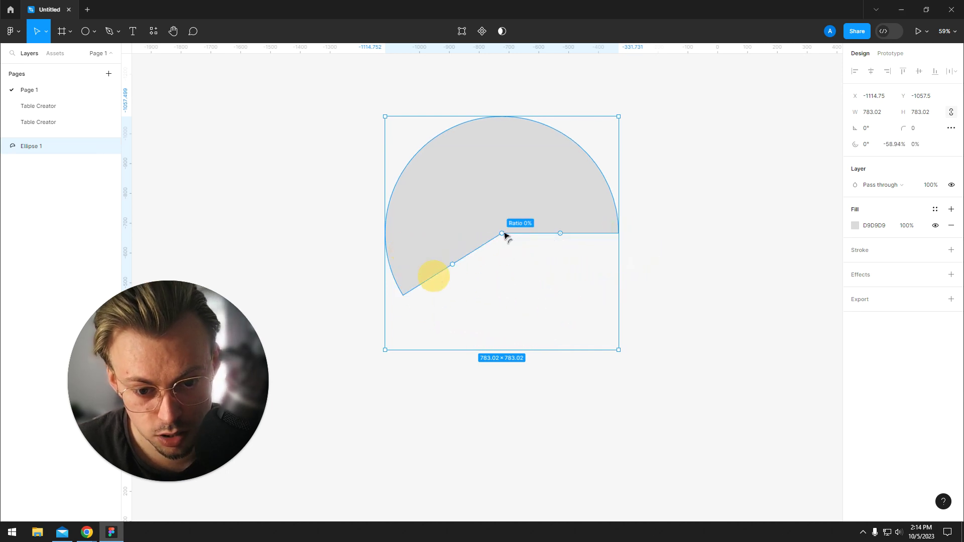
drag(503, 234, 491, 161)
key(Escape)
click(459, 244)
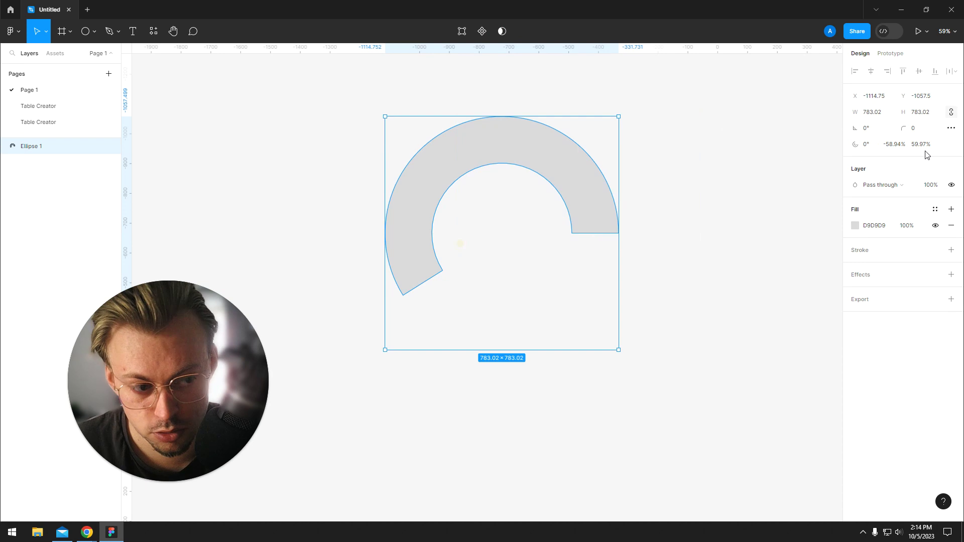
click(874, 148)
key(Up)
key(Up)
key(Up)
key(Up)
key(Up)
key(Up)
key(Up)
key(Up)
key(Up)
key(Up)
key(Up)
key(Up)
key(Up)
key(Up)
key(Up)
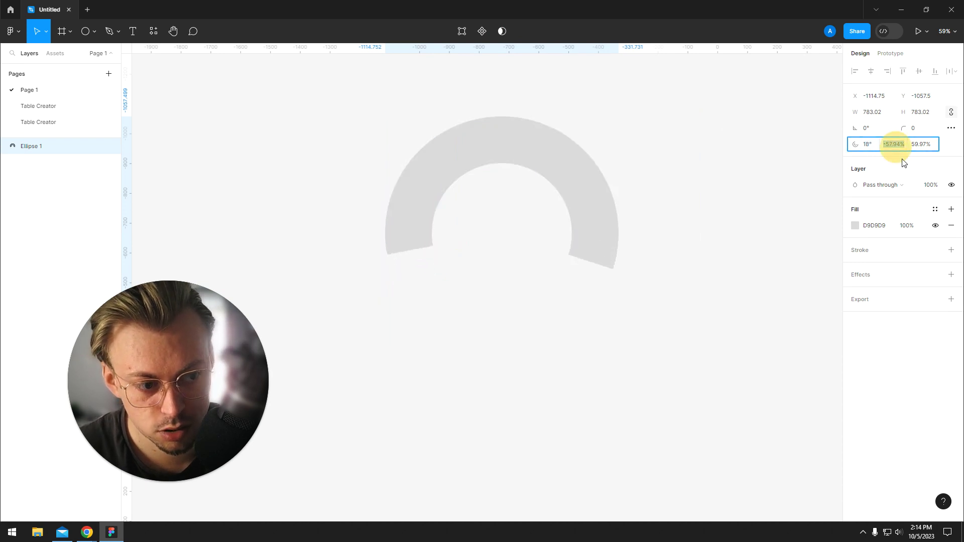
key(Up)
key(Up)
key(Up)
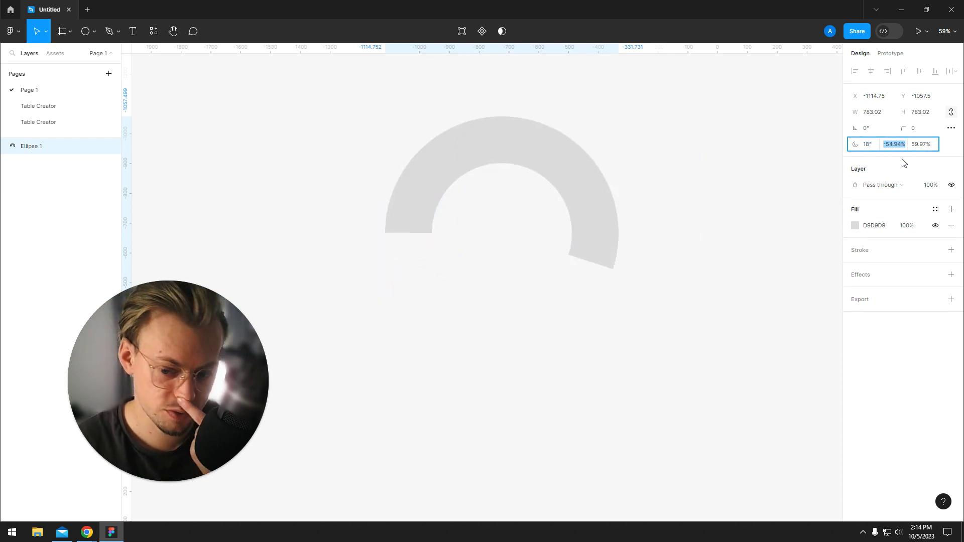
key(Up)
key(Up)
key(Up)
key(Down)
key(Down)
key(Down)
key(Down)
key(Down)
key(Down)
key(Down)
key(Down)
key(Down)
key(Down)
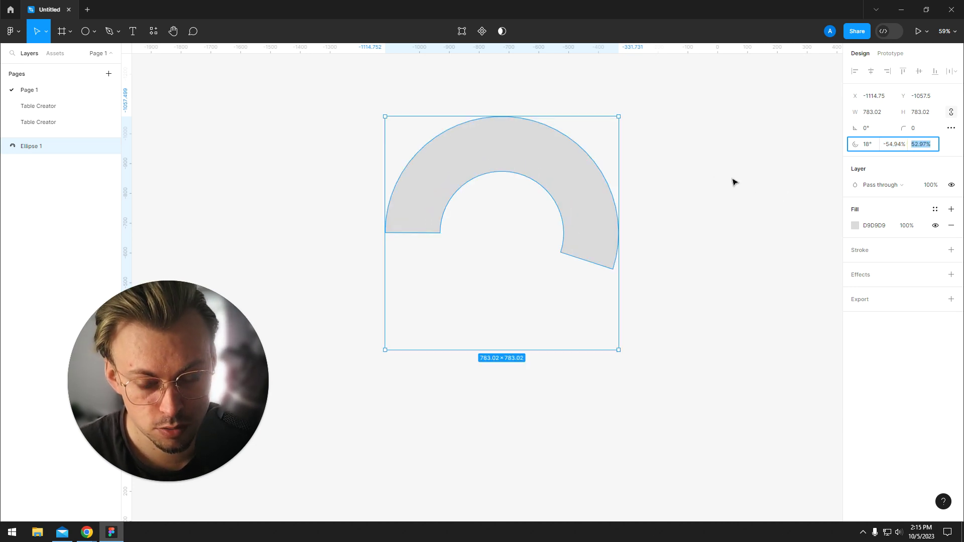
drag(704, 180, 627, 114)
click(571, 174)
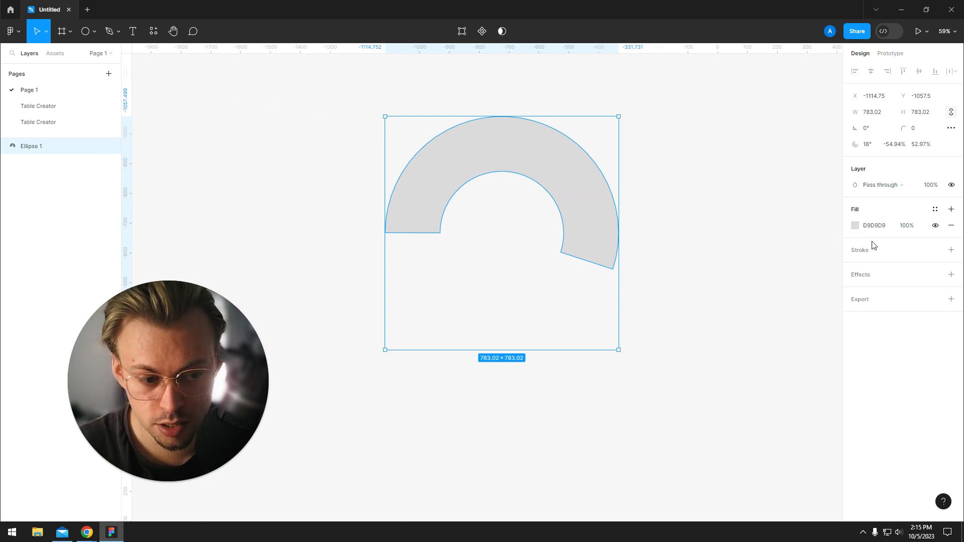
Try linear gradient and checker image fills on the arc, then restore solid grey
click(855, 226)
click(748, 248)
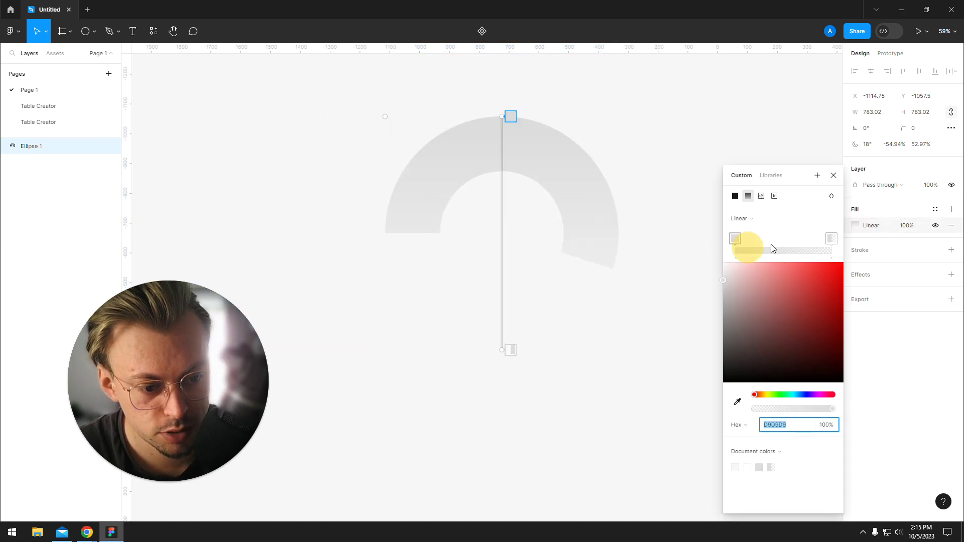
click(735, 196)
click(761, 195)
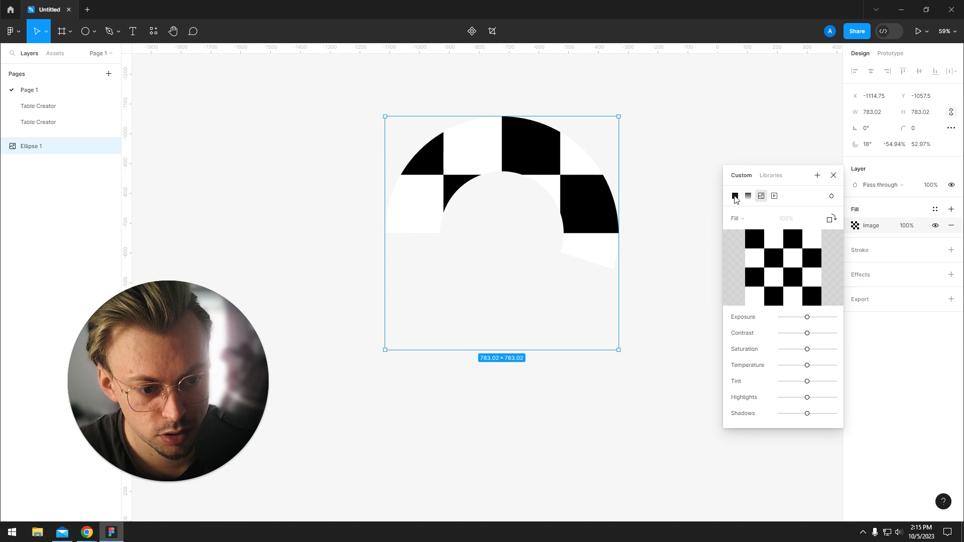
click(735, 197)
key(Escape)
Add a black outline of thickness 8 to the arc, then remove it
click(891, 248)
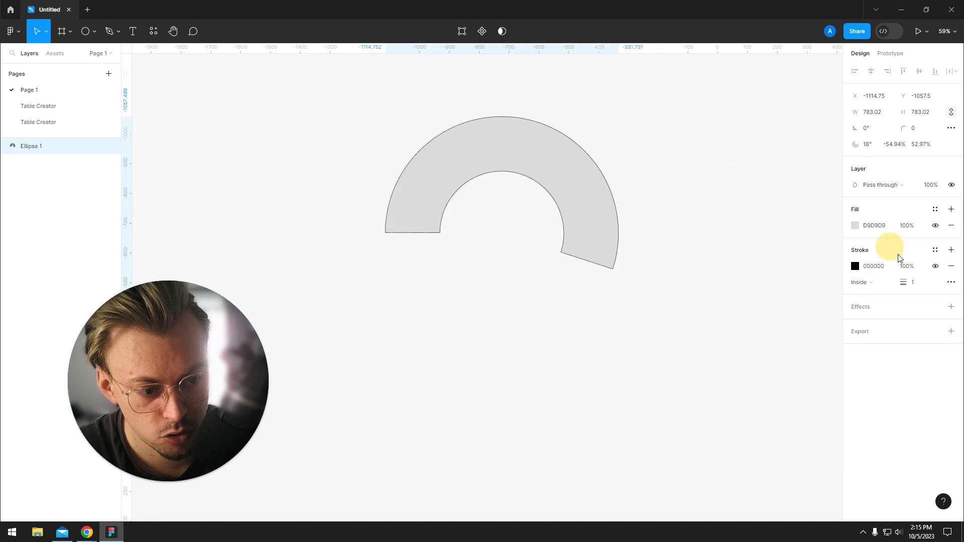
click(912, 282)
text(8)
click(951, 267)
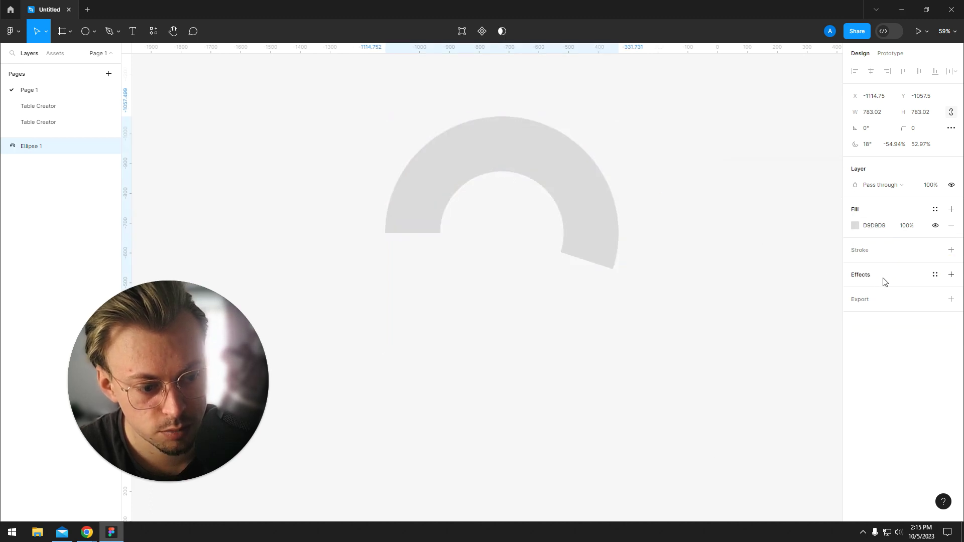
Add and remove a drop shadow on the arc, then remove the arc
click(877, 273)
click(880, 293)
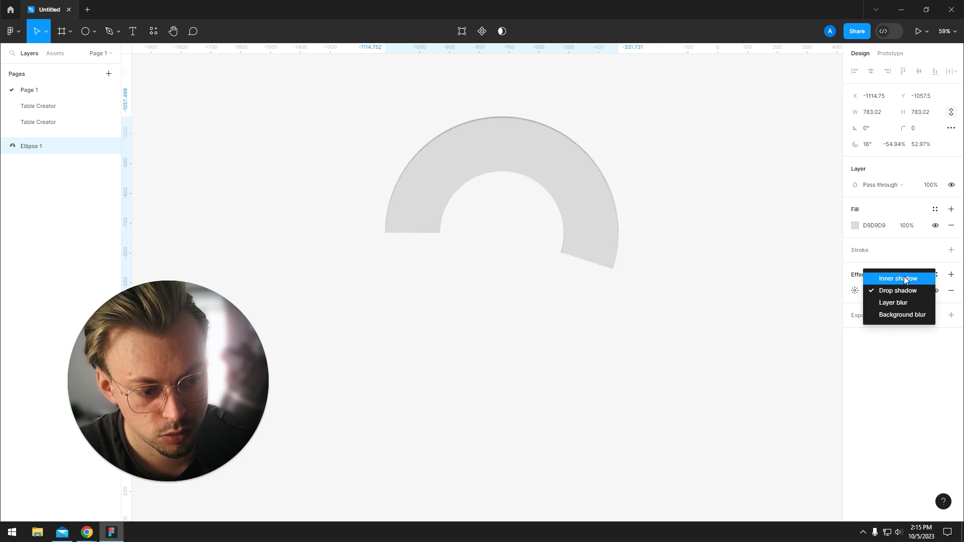
click(879, 361)
click(949, 292)
key(ctrl+z)
key(ctrl+z)
key(ctrl+z)
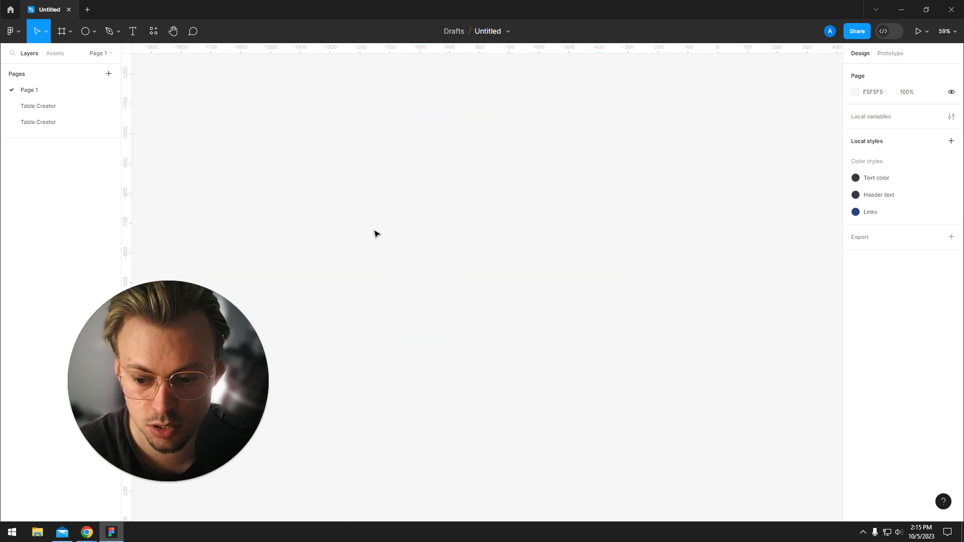
Draw a triangle polygon and round its corners to 72
click(95, 31)
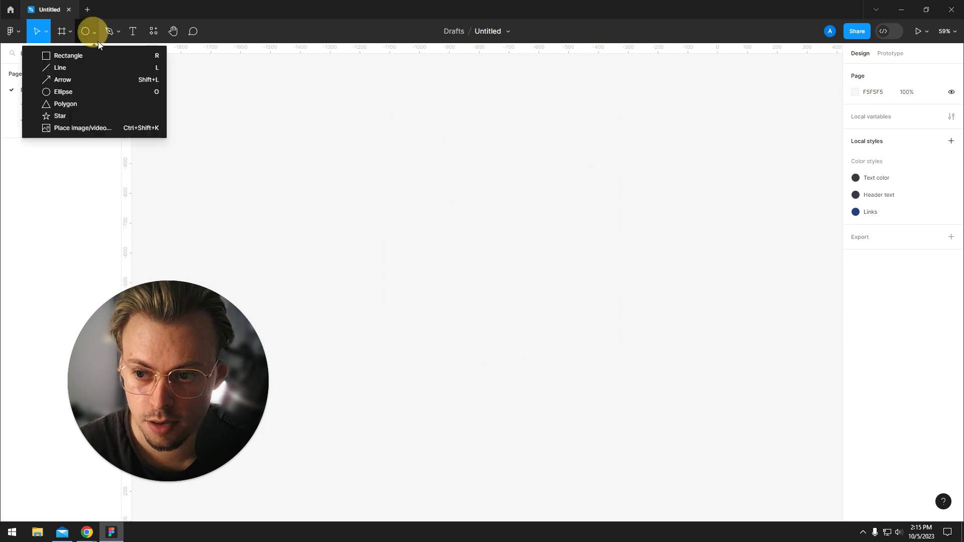
click(102, 100)
drag(408, 136, 608, 336)
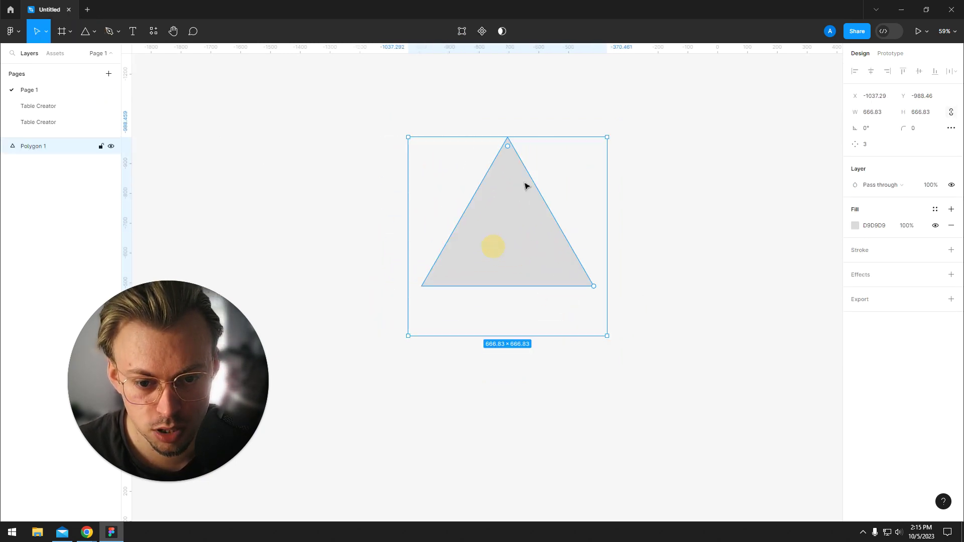
drag(508, 146, 511, 180)
Make the polygon seven-sided with corner radius 104, then delete it
click(866, 145)
key(Up)
key(Up)
key(Up)
key(Up)
key(Up)
key(Up)
key(Up)
key(Up)
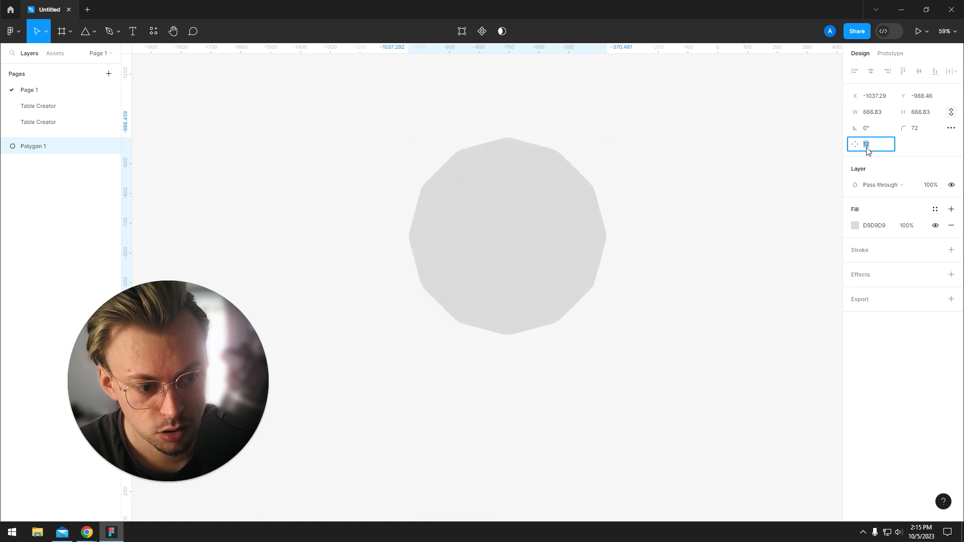
text(3)
key(Up)
key(Up)
key(Up)
key(Up)
click(620, 180)
click(499, 248)
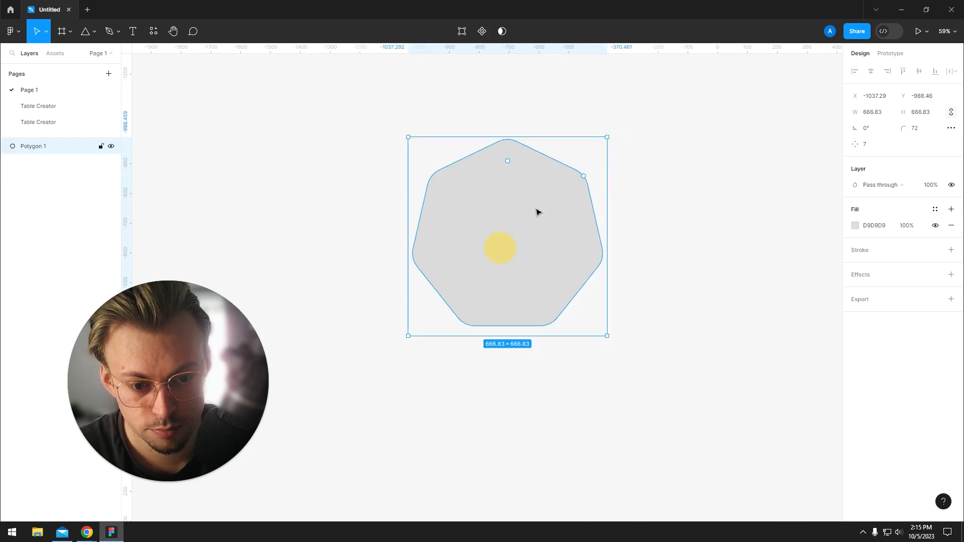
mouse_move(506, 167)
mouse_down()
mouse_move(514, 209)
mouse_move(513, 163)
mouse_move(514, 178)
mouse_move(508, 171)
mouse_up()
drag(583, 177, 560, 249)
key(ctrl+z)
key(Delete)
click(95, 31)
Draw a 624.73 star with four points, 33% ratio and corners rounded to 42, then nudge it down
click(99, 114)
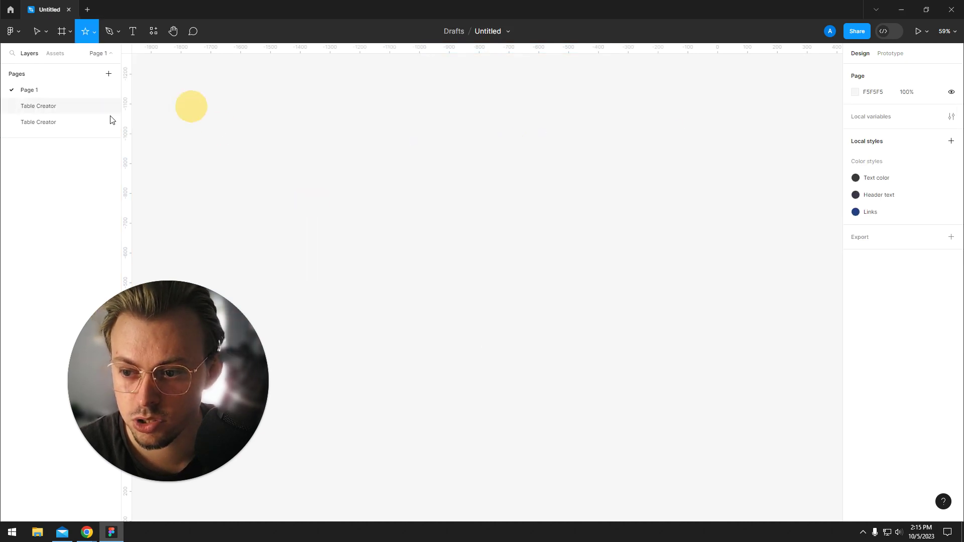
drag(378, 126, 566, 312)
mouse_move(489, 217)
mouse_down()
mouse_move(547, 209)
mouse_move(529, 214)
mouse_move(564, 187)
mouse_move(555, 193)
mouse_up()
drag(616, 182, 596, 150)
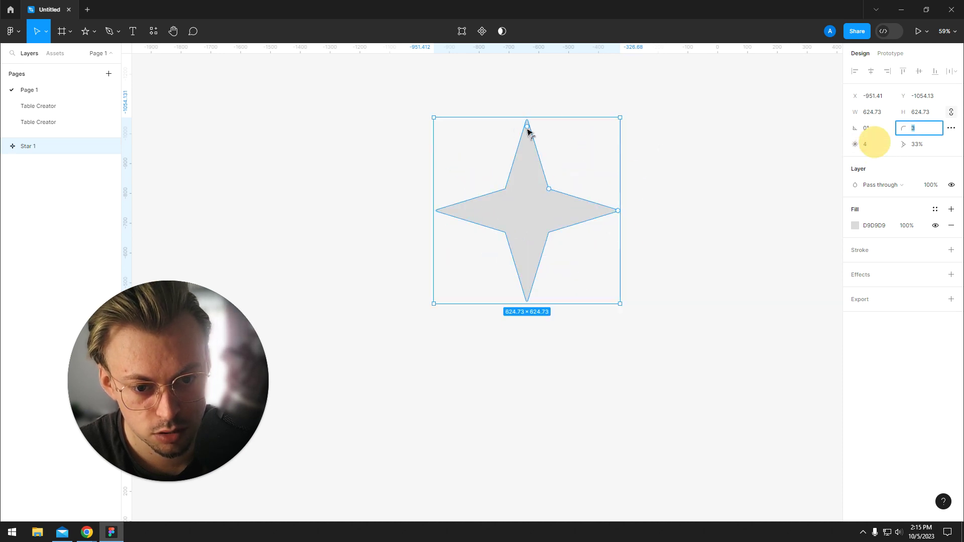
drag(528, 130, 542, 177)
click(674, 148)
drag(657, 112, 461, 280)
drag(520, 221, 478, 211)
click(600, 227)
click(95, 31)
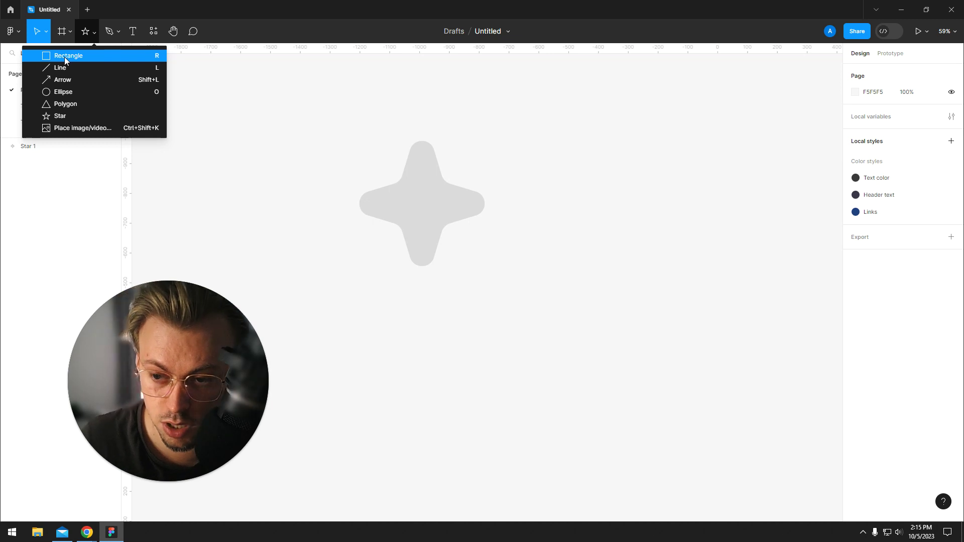
Draw a circle over the star's right tip and make the star red
click(62, 93)
drag(529, 128, 665, 264)
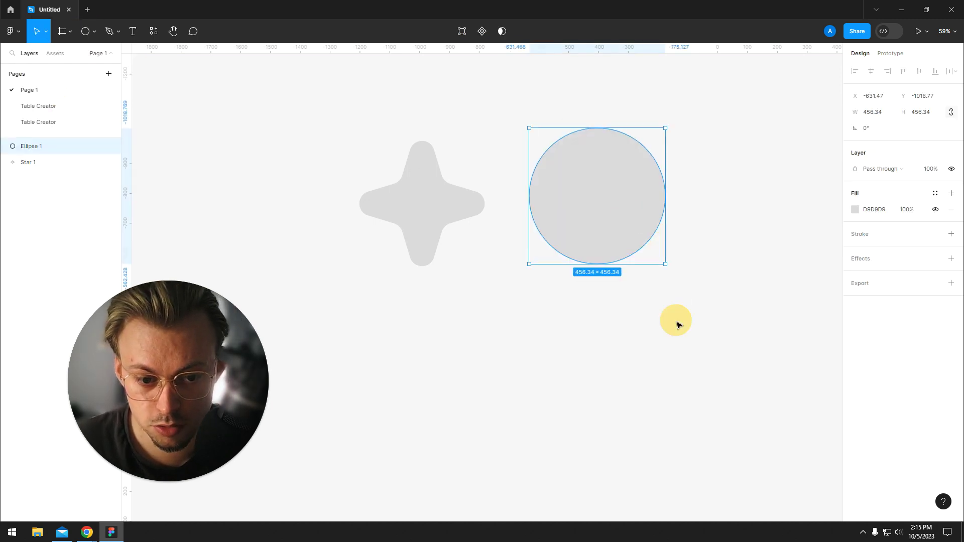
click(676, 325)
drag(582, 200, 506, 226)
click(423, 197)
click(855, 225)
click(796, 276)
Select star and circle, try Union, Subtract and Intersect, ending with Exclude
key(Escape)
key(Escape)
key(ctrl+a)
drag(617, 110, 318, 299)
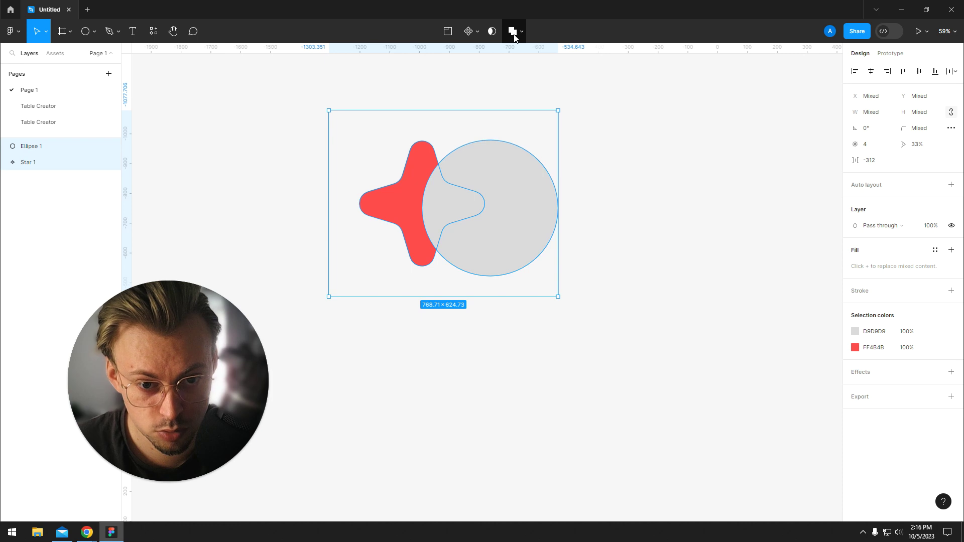
click(524, 33)
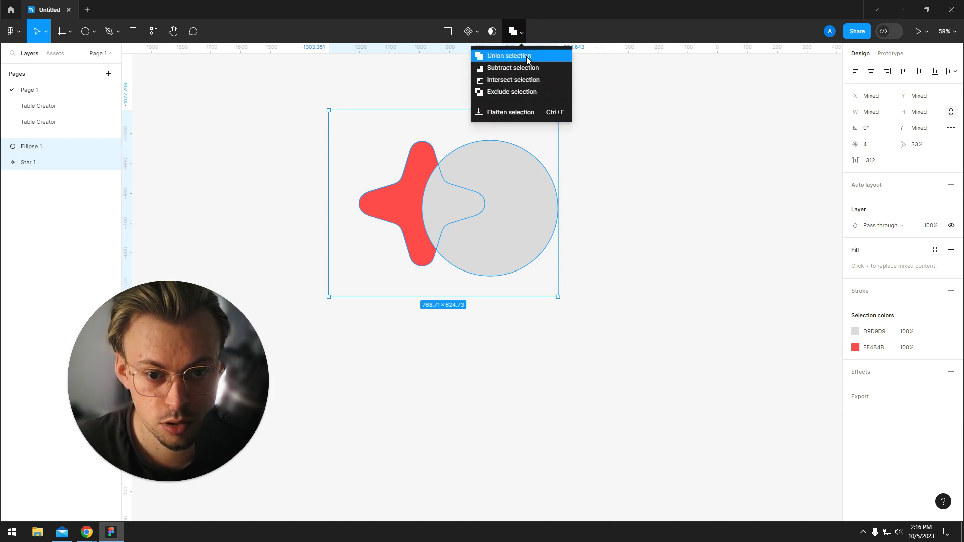
click(526, 56)
click(502, 30)
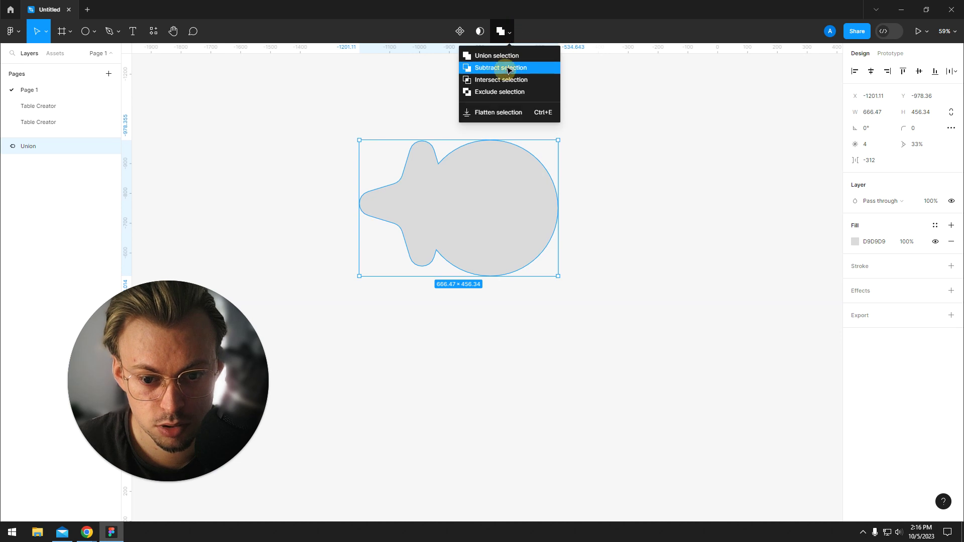
click(506, 65)
click(507, 30)
click(508, 78)
click(507, 30)
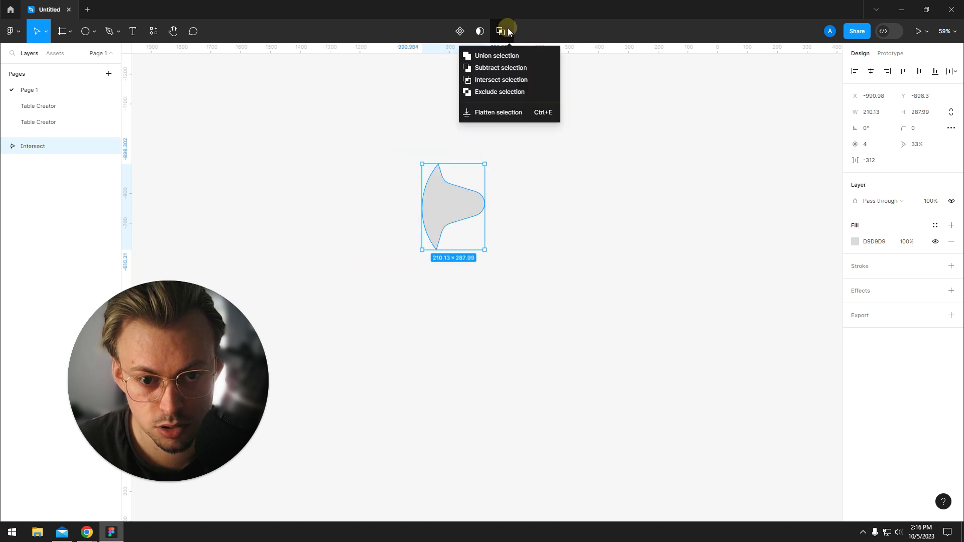
click(510, 90)
Try moving the combined shape to the right, then undo the move
click(636, 170)
drag(635, 170, 710, 231)
drag(691, 131, 438, 282)
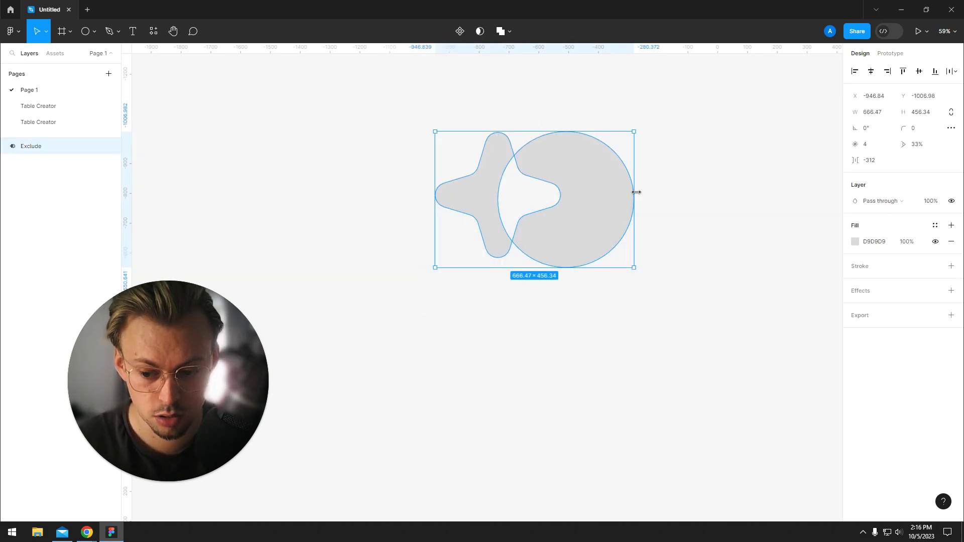
key(ctrl+z)
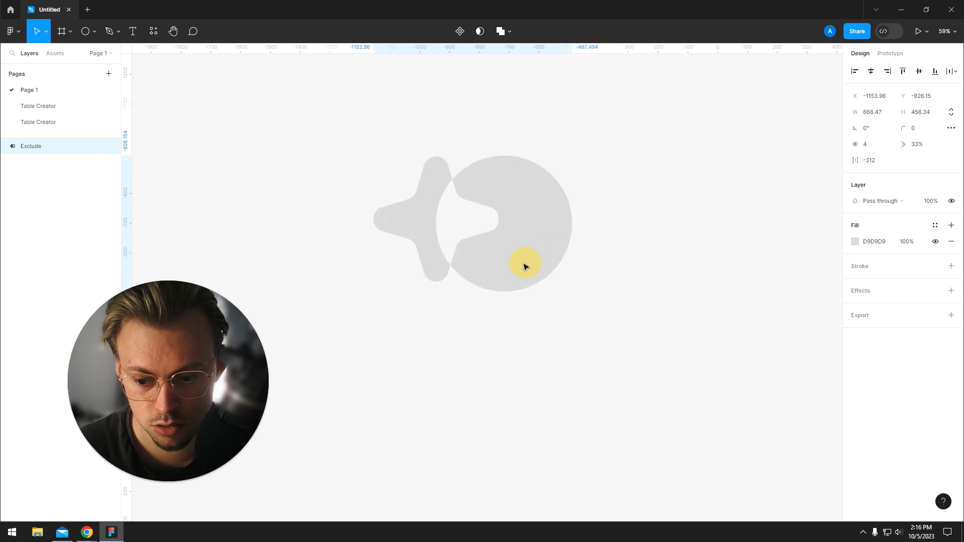
click(547, 360)
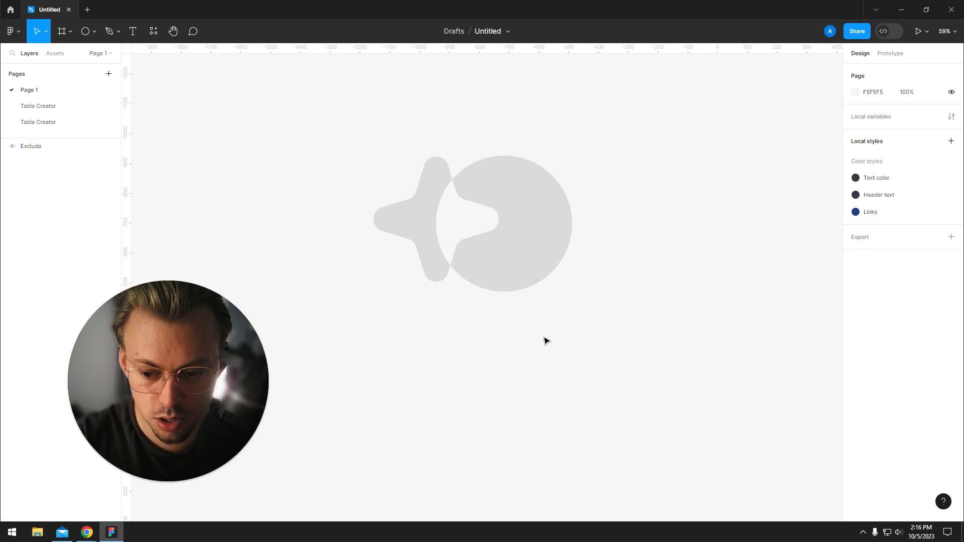
Nudge the combined star-and-circle shape right, then draw a closed seven-point path with the Pen tool
drag(594, 145, 393, 326)
drag(473, 255, 502, 251)
key(p)
click(293, 151)
click(305, 202)
click(322, 214)
click(377, 163)
click(402, 132)
click(367, 98)
click(327, 101)
drag(317, 155, 311, 150)
click(294, 150)
Add and remove a drop shadow, fill the vector grey, and remove its black outline
click(879, 289)
click(952, 308)
click(864, 210)
click(952, 267)
Place a stray point beside the shape, then re-edit the vector and delete a point
click(483, 125)
key(Escape)
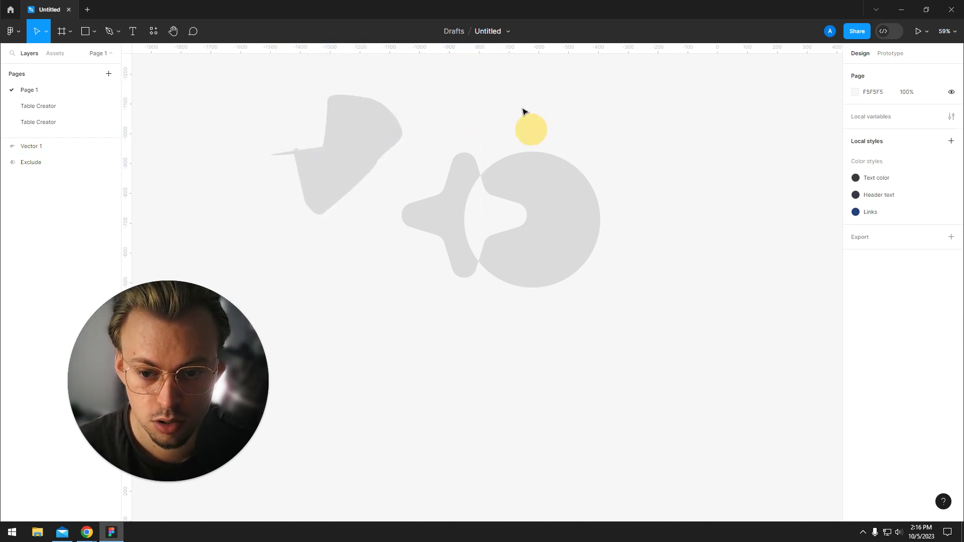
double_click(351, 146)
key(Delete)
click(484, 126)
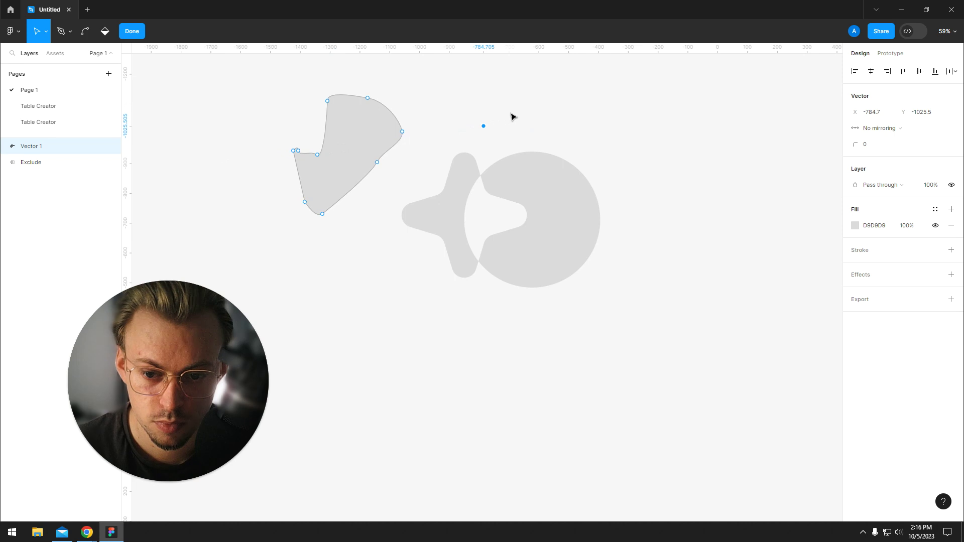
Undo the fill and outline changes, delete all the vector's points, and select the combined shape
drag(526, 109, 500, 109)
key(ctrl+z)
key(ctrl+z)
click(427, 150)
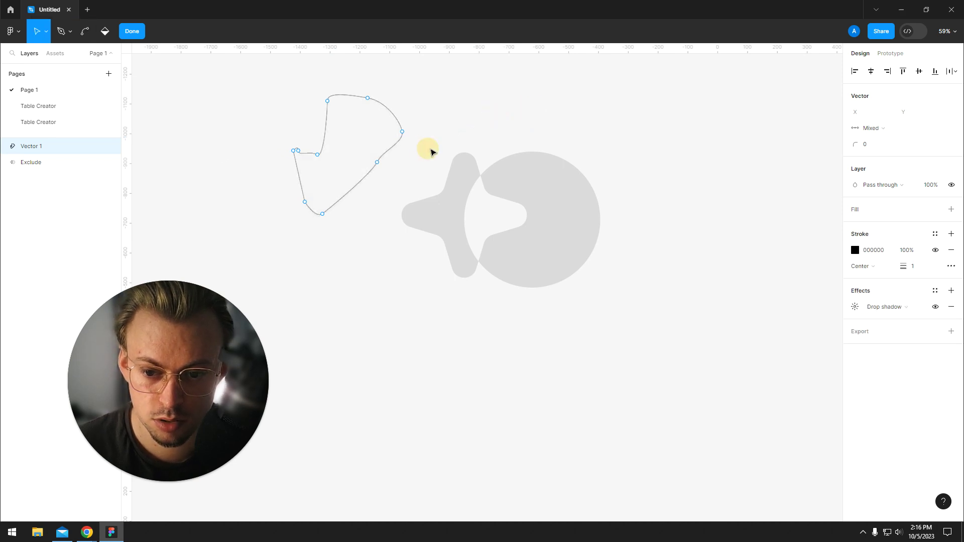
drag(451, 81, 266, 180)
key(Delete)
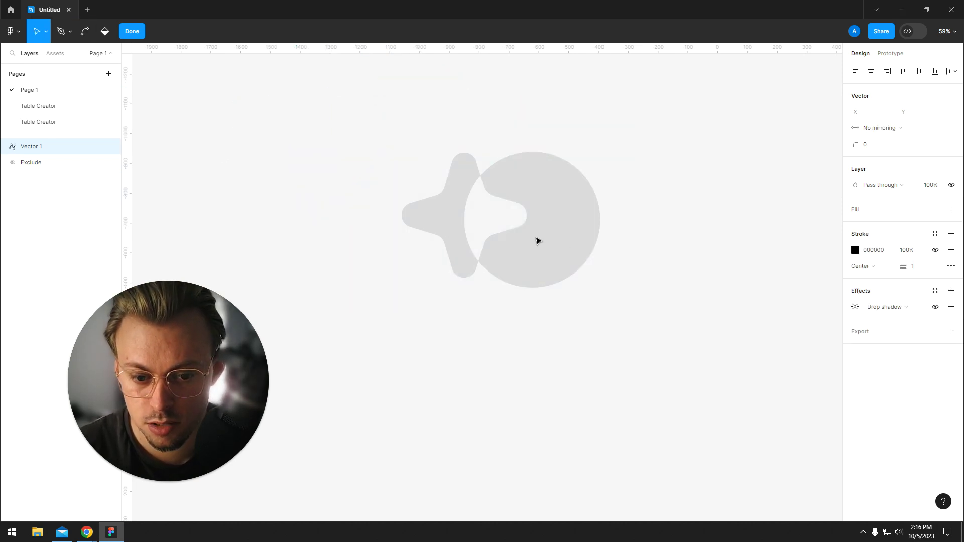
key(Escape)
click(534, 262)
Delete the combined shape, choose the Rectangle tool, and show the hidden tray icons
key(Delete)
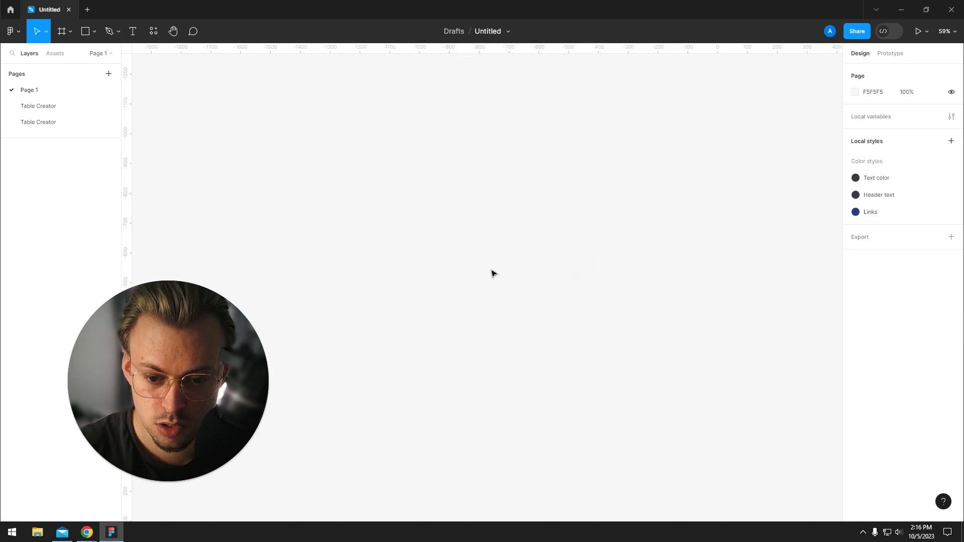
drag(485, 270, 471, 269)
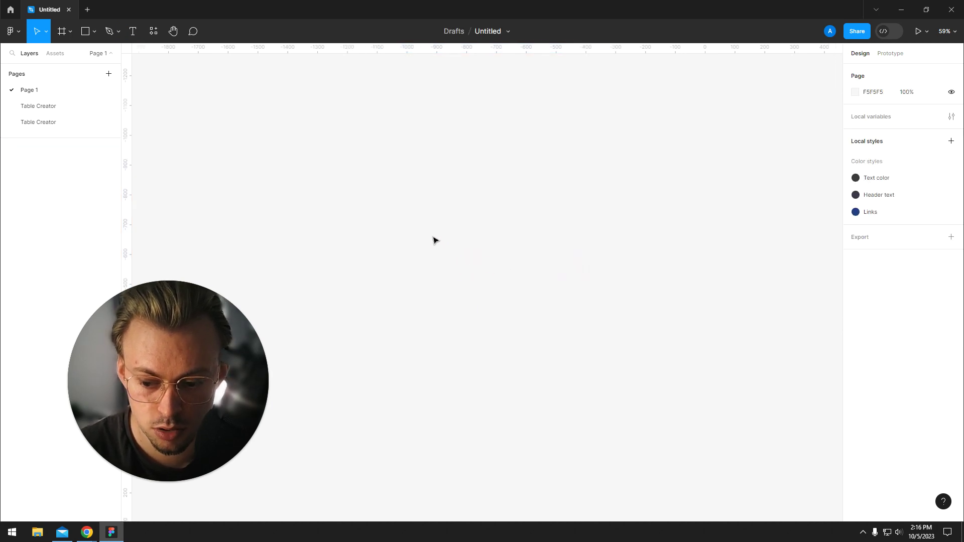
click(96, 40)
click(95, 54)
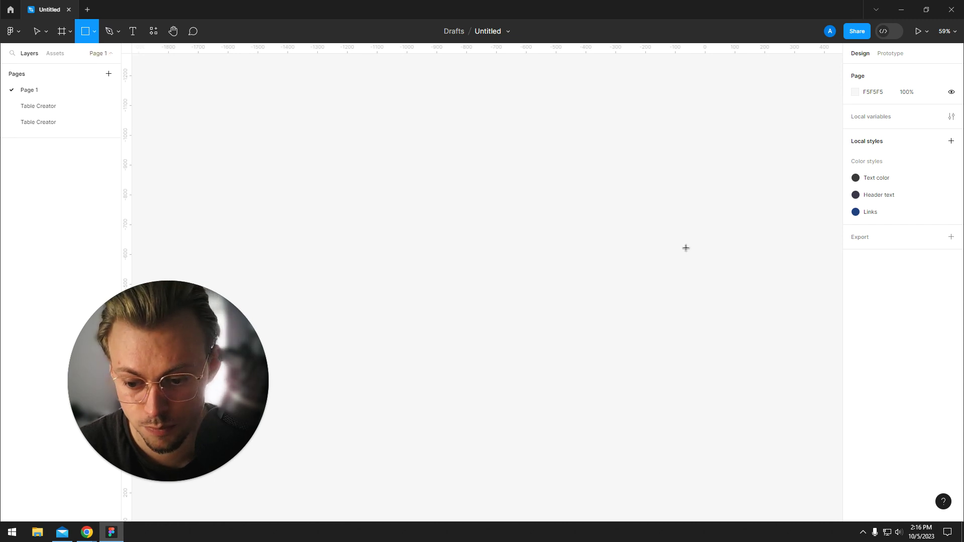
click(863, 533)
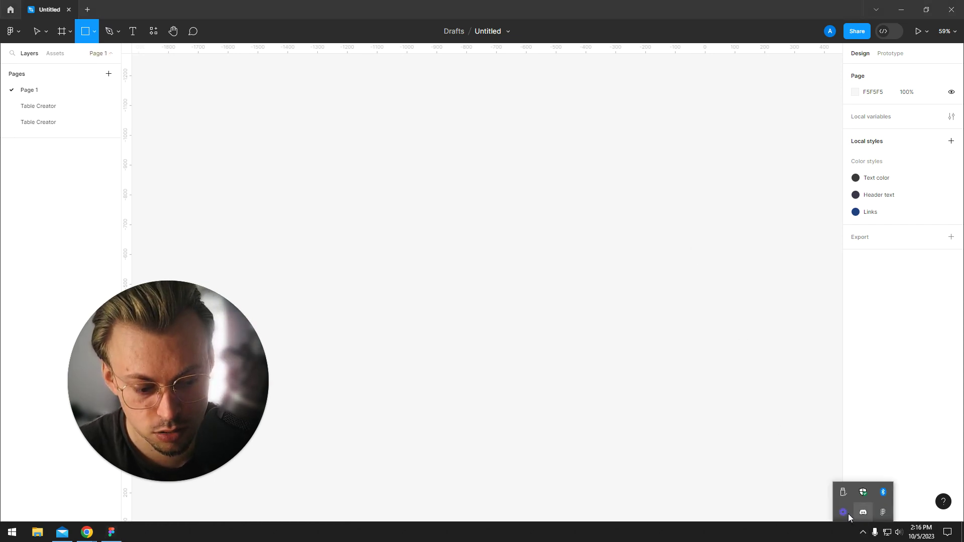